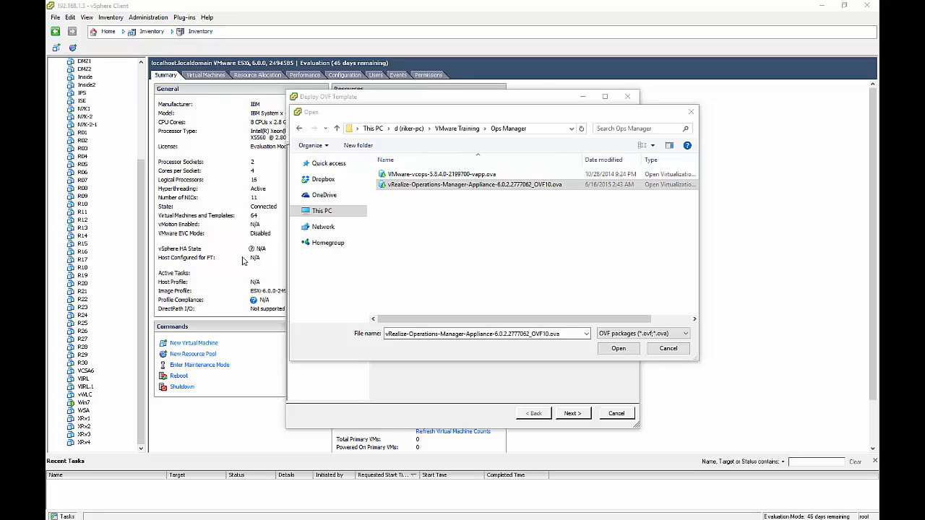
# Step: Load the vRealize Operations Manager appliance OVA, accept its EULA, and advance to Name and Location
pyautogui.click(612, 351)
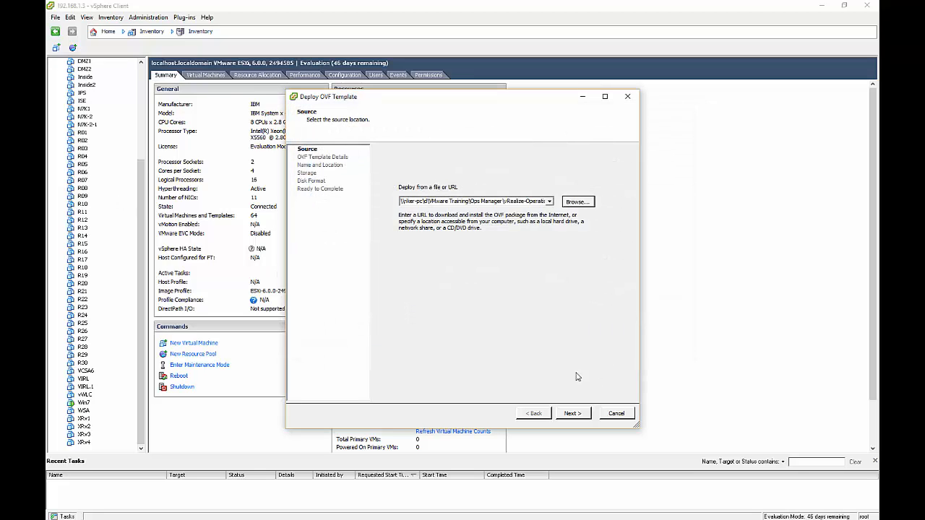
pyautogui.click(571, 414)
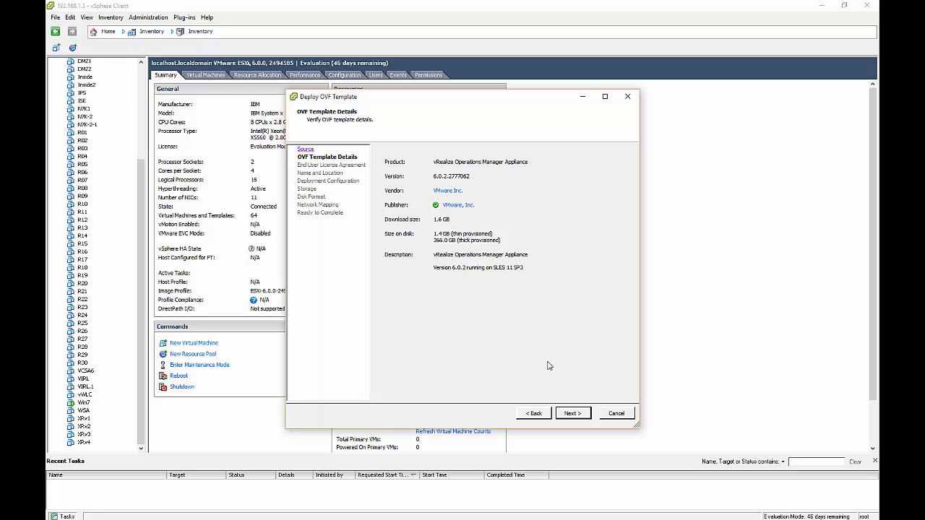
pyautogui.click(573, 414)
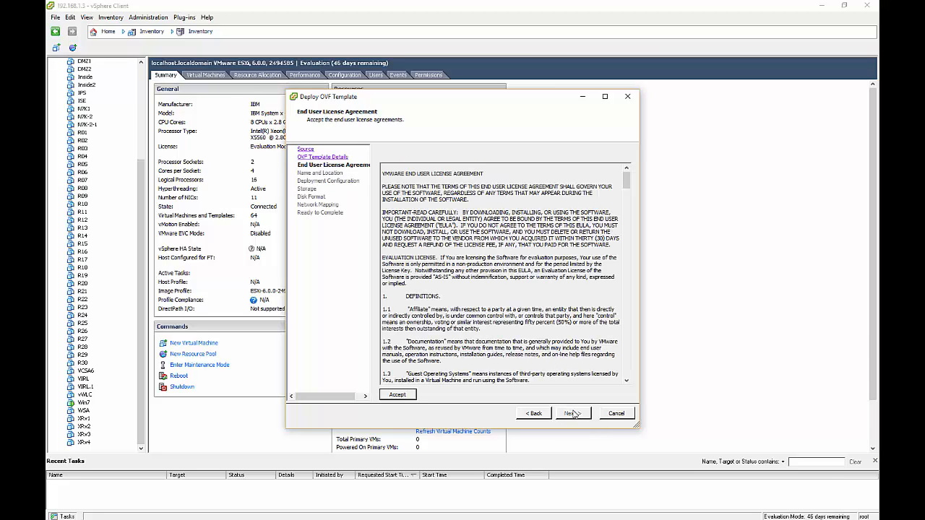
pyautogui.click(405, 396)
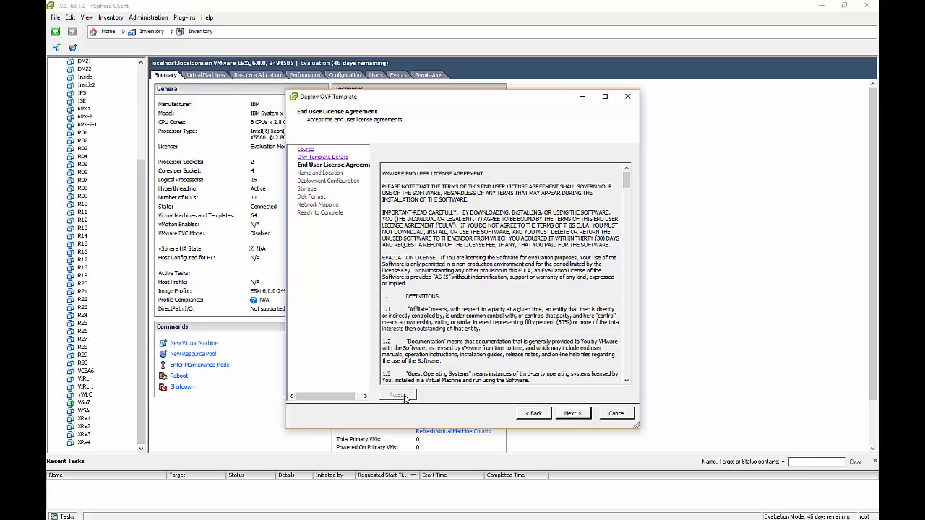
pyautogui.click(574, 413)
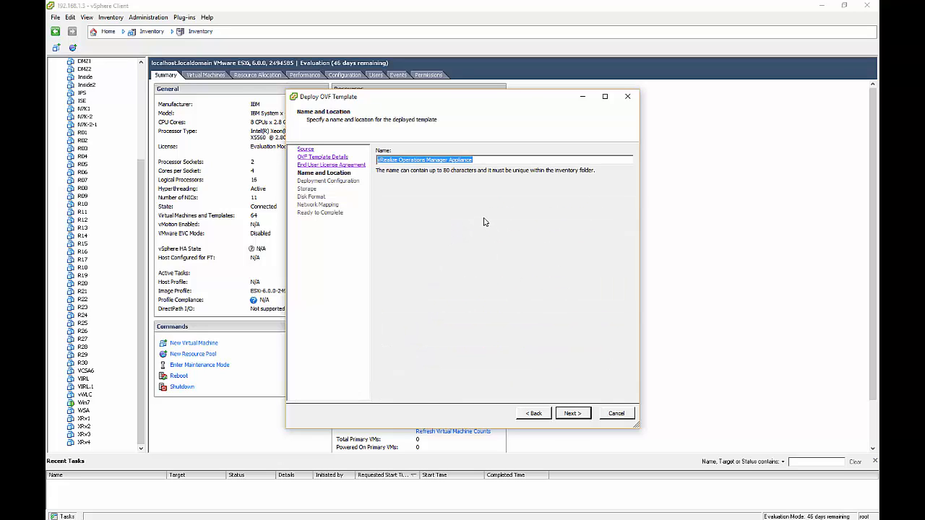
# Step: Name the appliance vROPs and continue to Deployment Configuration, keeping Small
pyautogui.write('vROP')
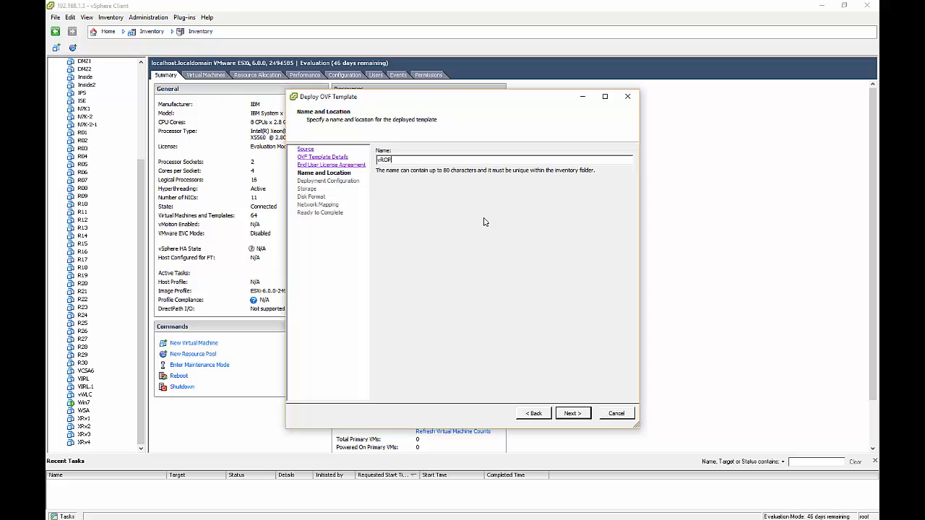
pyautogui.write('s')
pyautogui.click(585, 417)
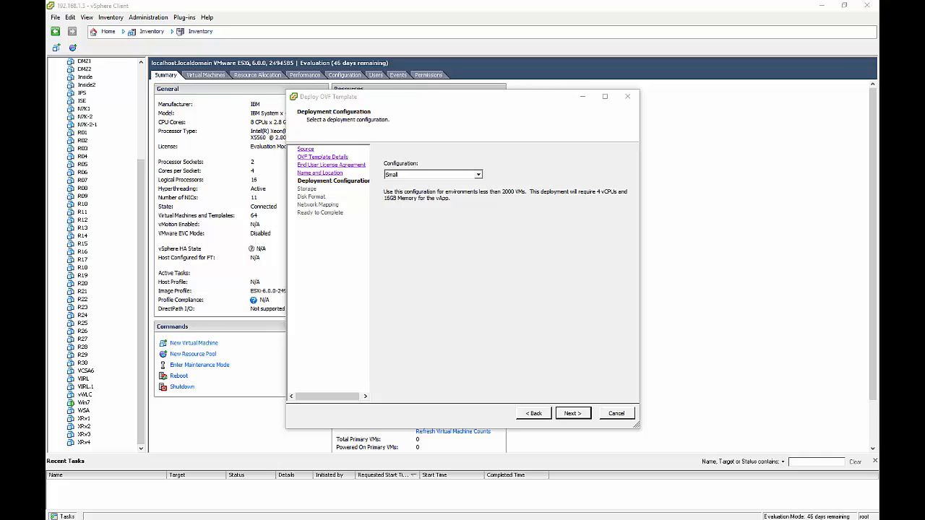
# Step: Store the appliance on the SAN3 datastore with Thin Provision virtual disks
pyautogui.click(570, 413)
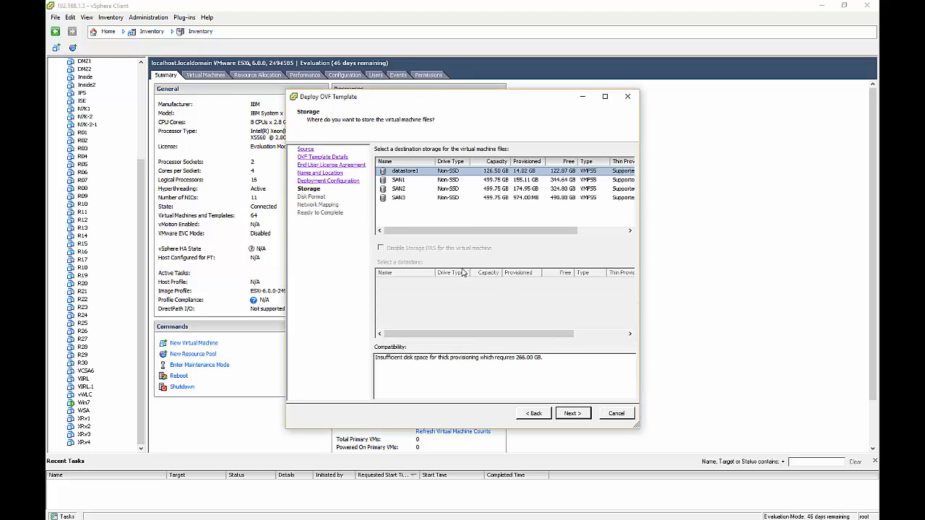
pyautogui.click(422, 199)
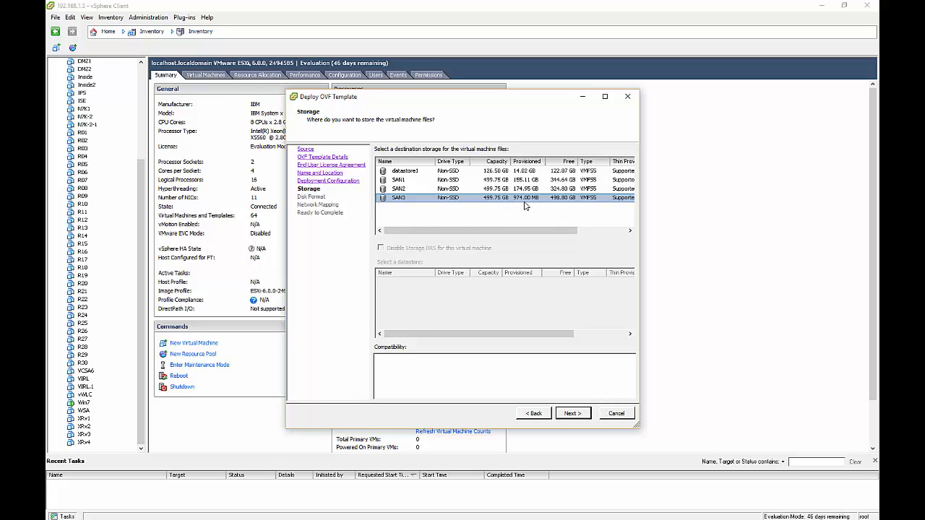
pyautogui.click(580, 418)
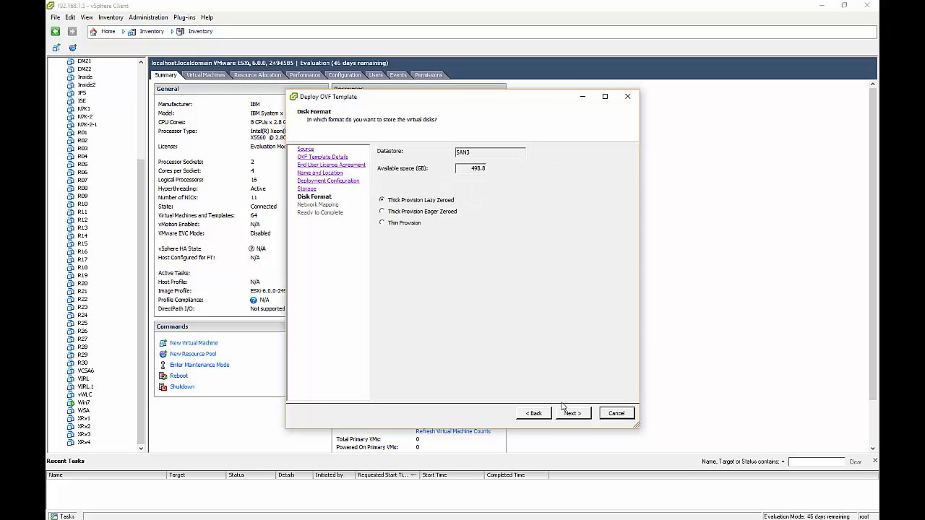
pyautogui.click(416, 225)
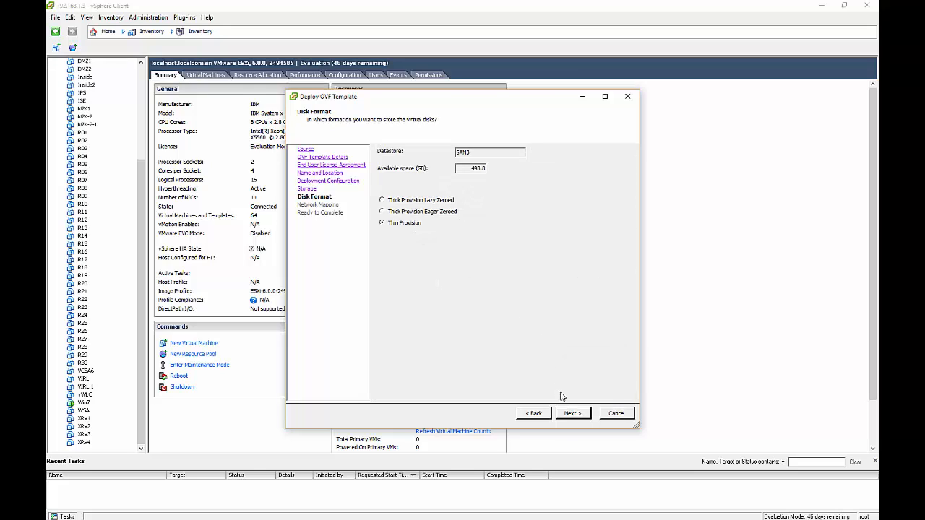
pyautogui.click(571, 414)
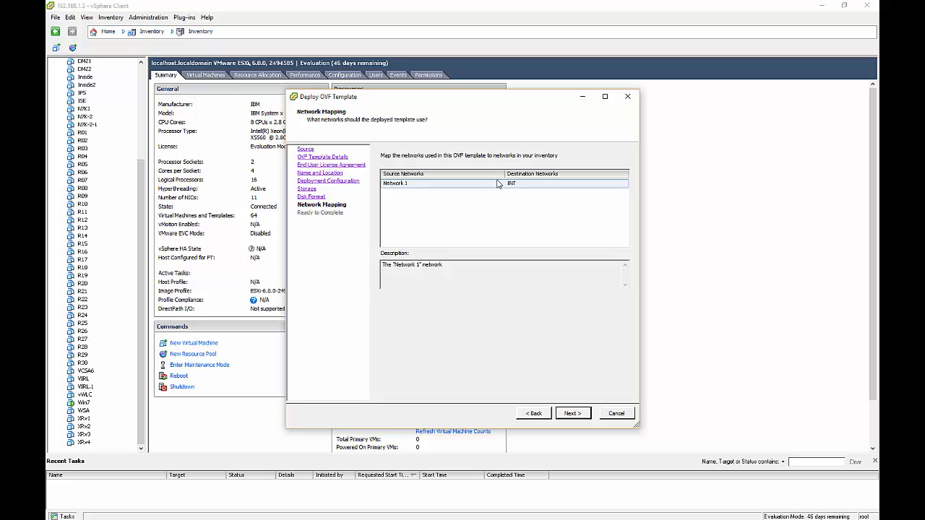
# Step: Map Network 1 to MGMT and finish the wizard to deploy the vROPs appliance
pyautogui.click(539, 184)
pyautogui.click(539, 185)
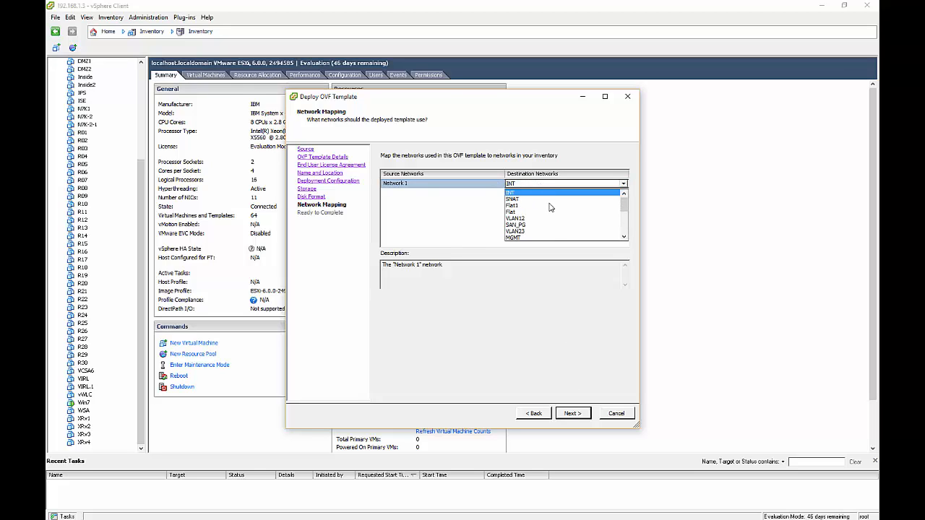
pyautogui.click(548, 237)
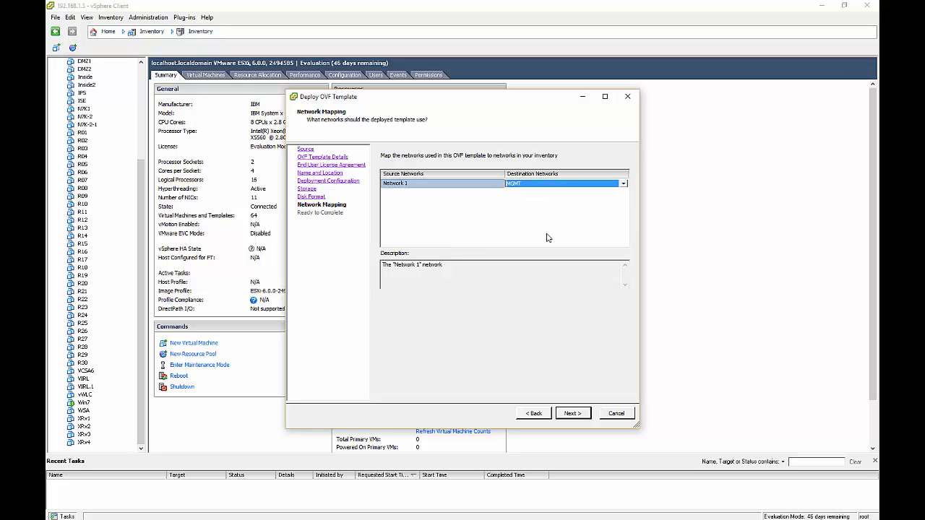
pyautogui.click(577, 414)
pyautogui.click(573, 414)
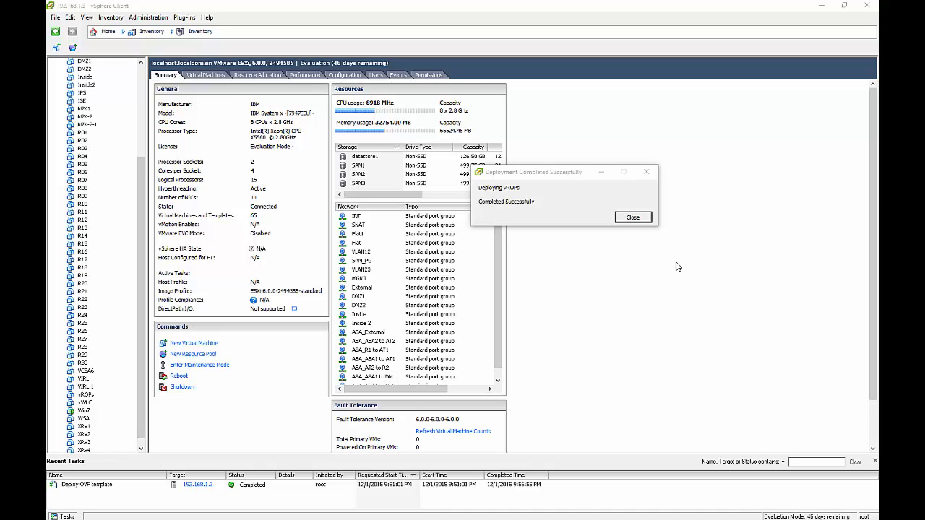
# Step: Dismiss the deployment success message, view the vROPs VM summary, and open its console
pyautogui.click(633, 217)
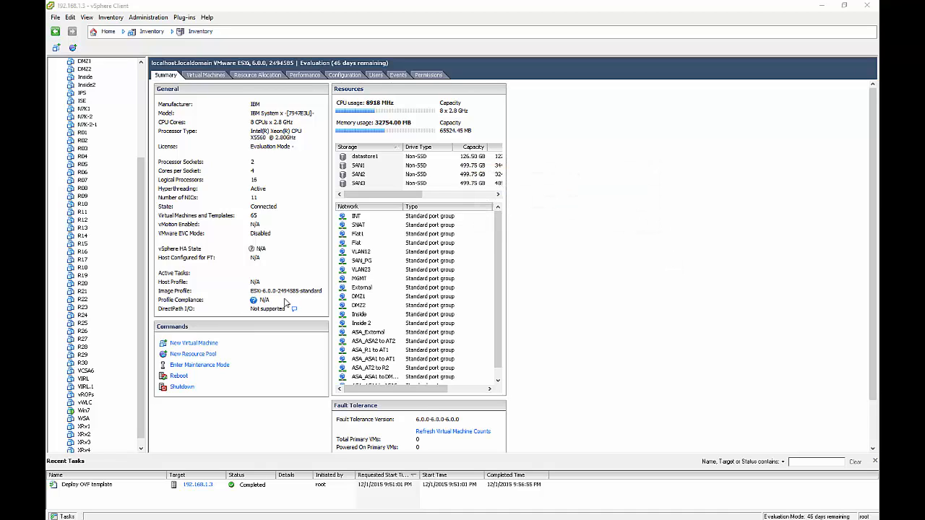
pyautogui.click(85, 396)
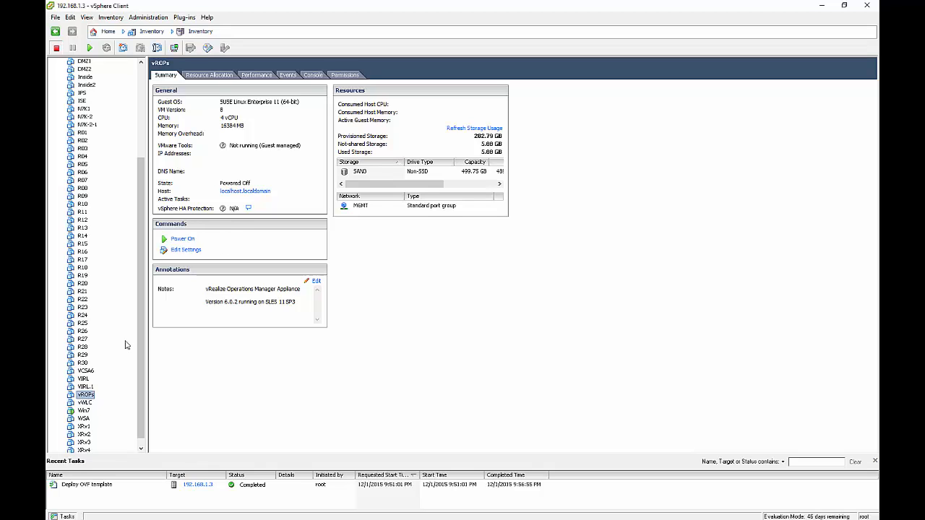
pyautogui.rightClick(91, 398)
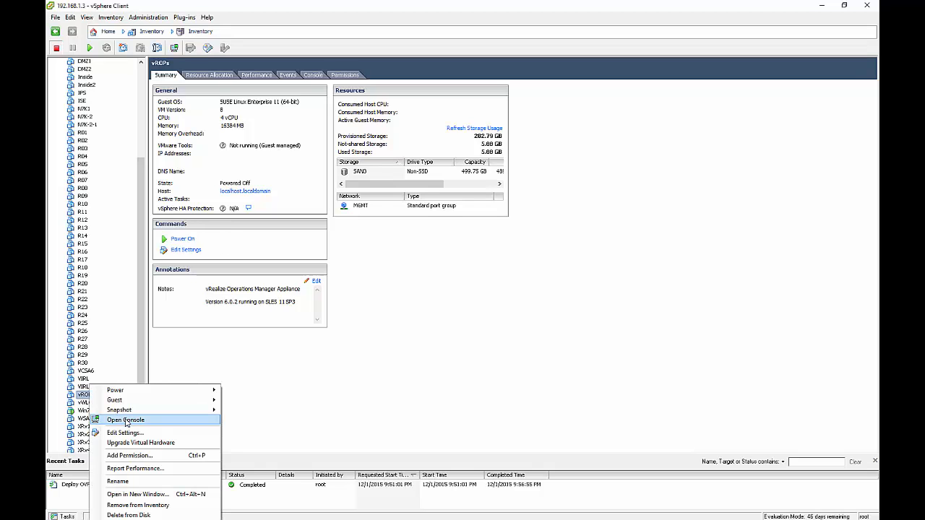
pyautogui.click(125, 420)
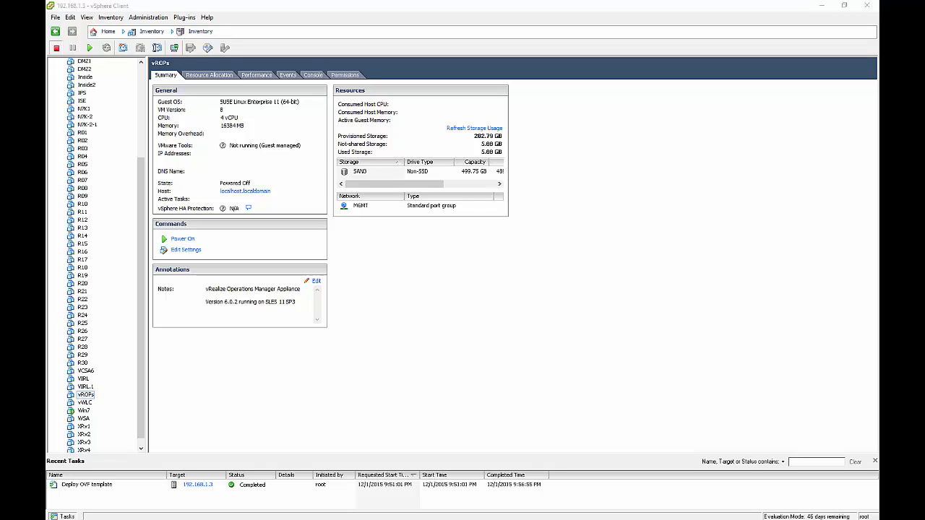
# Step: Power on the vROPs VM and boot its default SUSE Linux entry from the console
pyautogui.moveTo(535, 140); pyautogui.dragTo(598, 142)
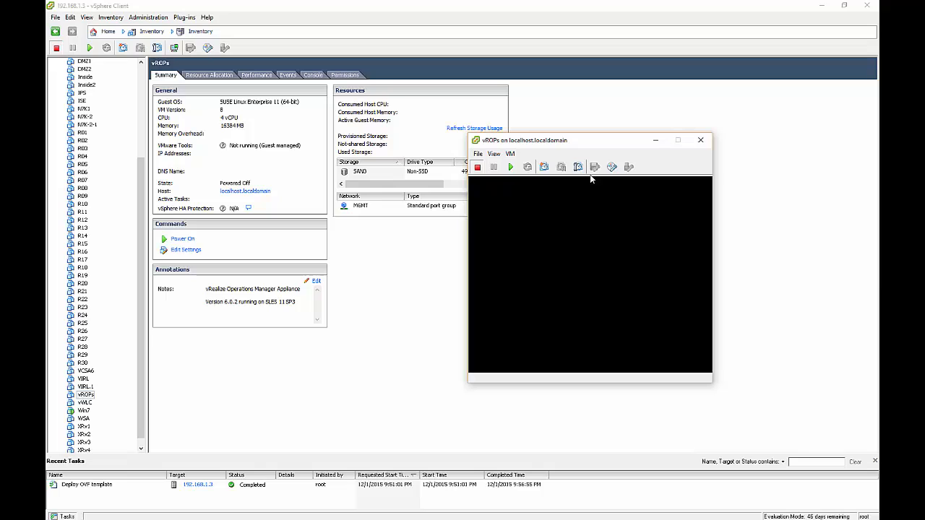
pyautogui.click(511, 167)
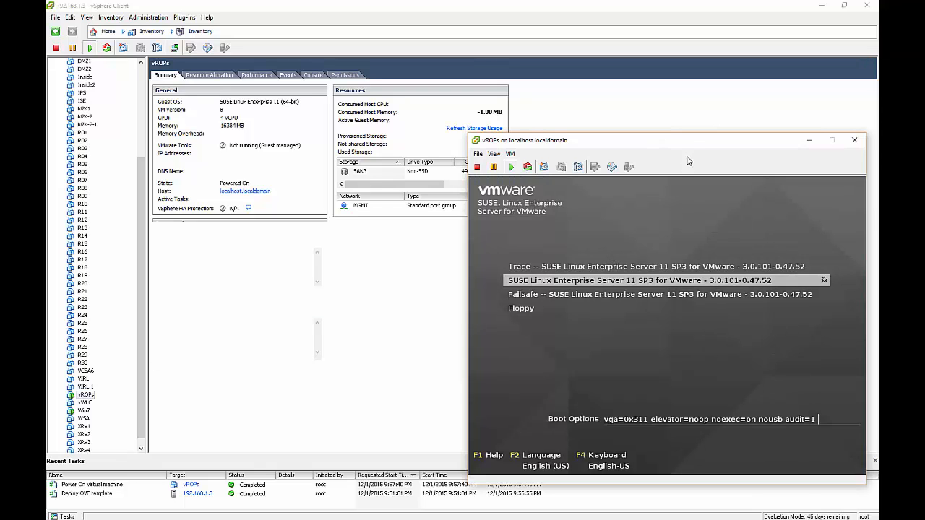
pyautogui.moveTo(687, 148); pyautogui.dragTo(563, 106)
pyautogui.click(580, 178)
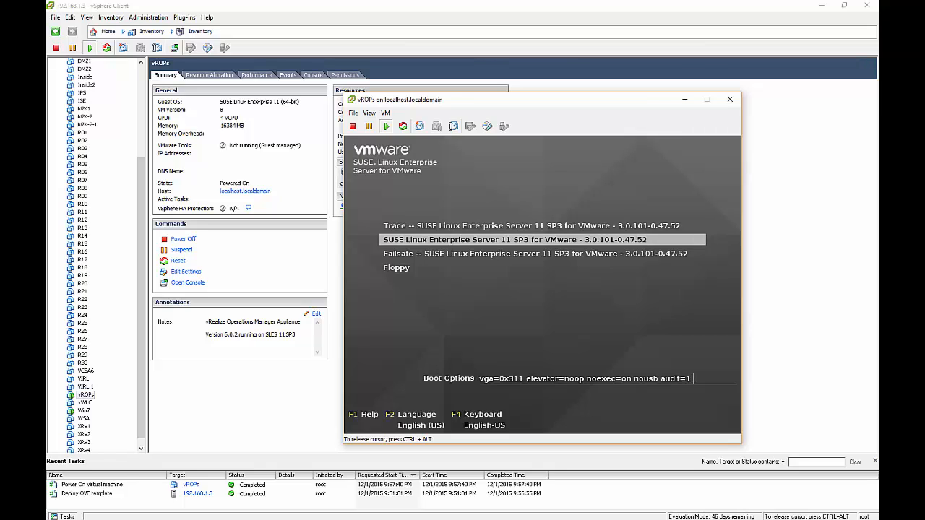
pyautogui.press('Return')
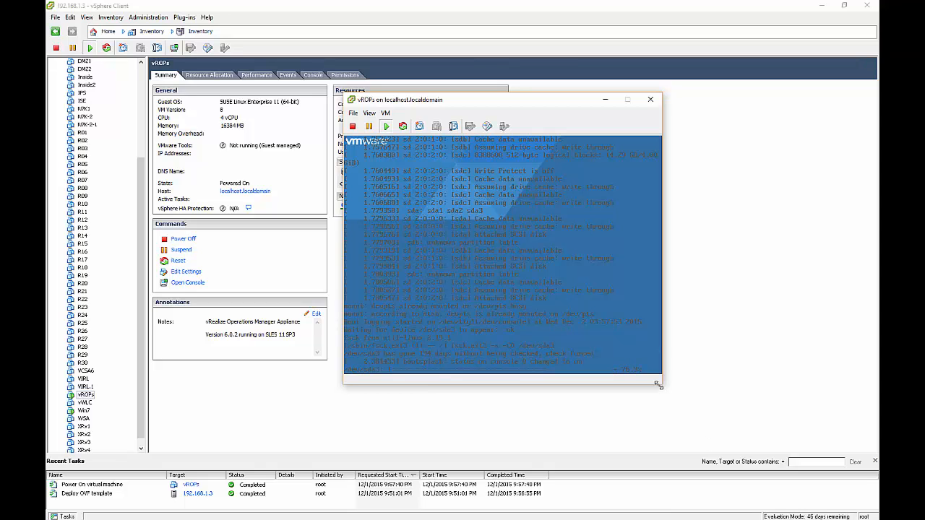
# Step: Enlarge the vROPs console window while the appliance boots to its welcome screen
pyautogui.moveTo(662, 383); pyautogui.dragTo(751, 431)
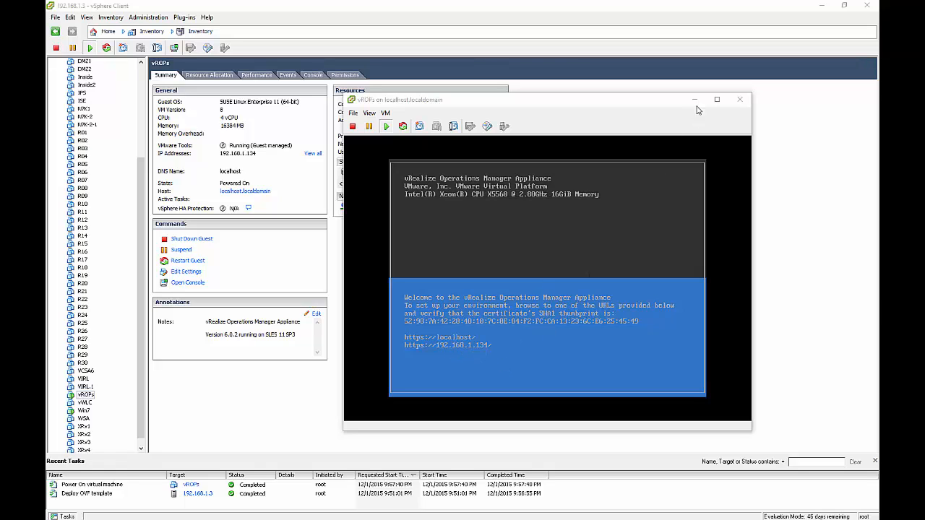
# Step: Close the separate console and view the vROPs welcome screen in the embedded Console tab
pyautogui.click(736, 100)
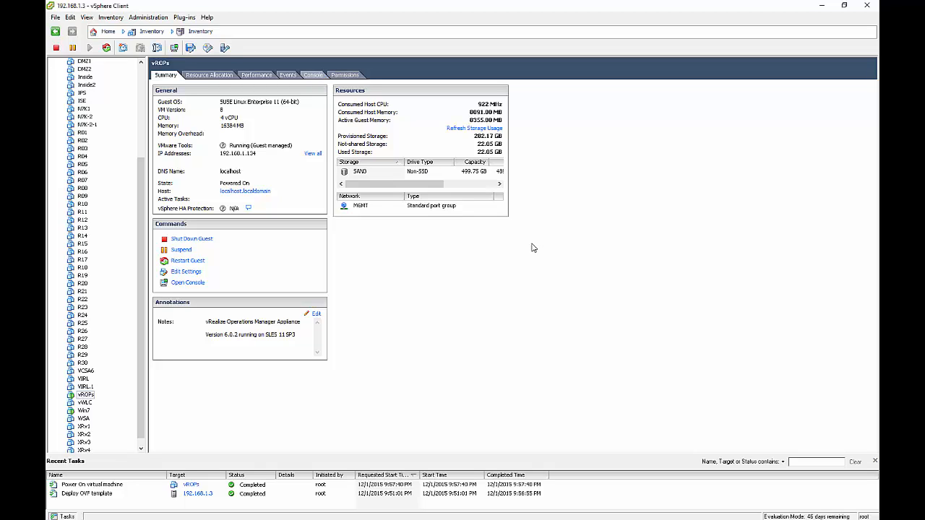
pyautogui.click(312, 76)
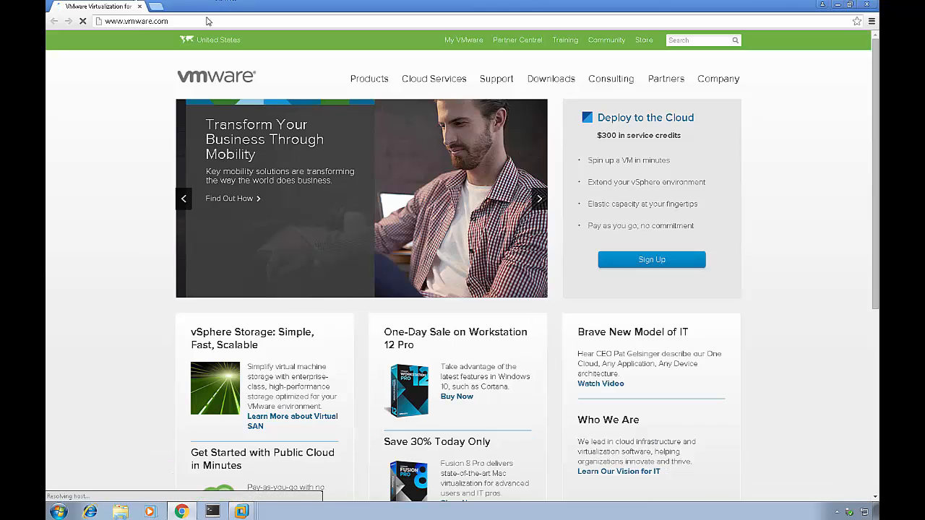
pyautogui.click(208, 21)
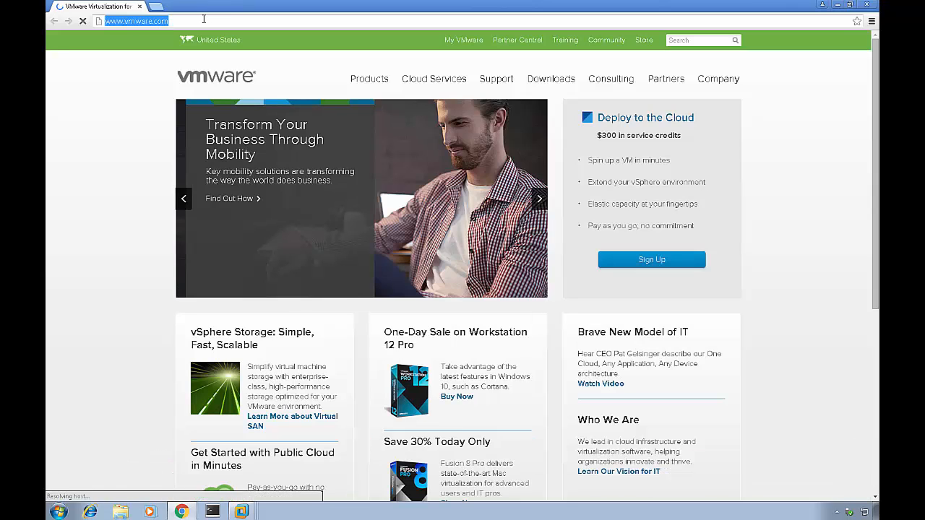
pyautogui.write('https://')
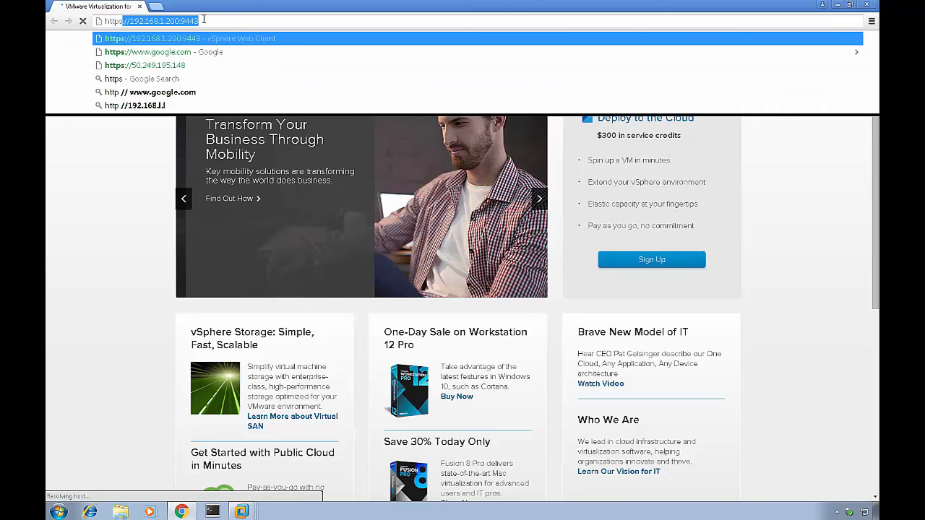
pyautogui.write('192')
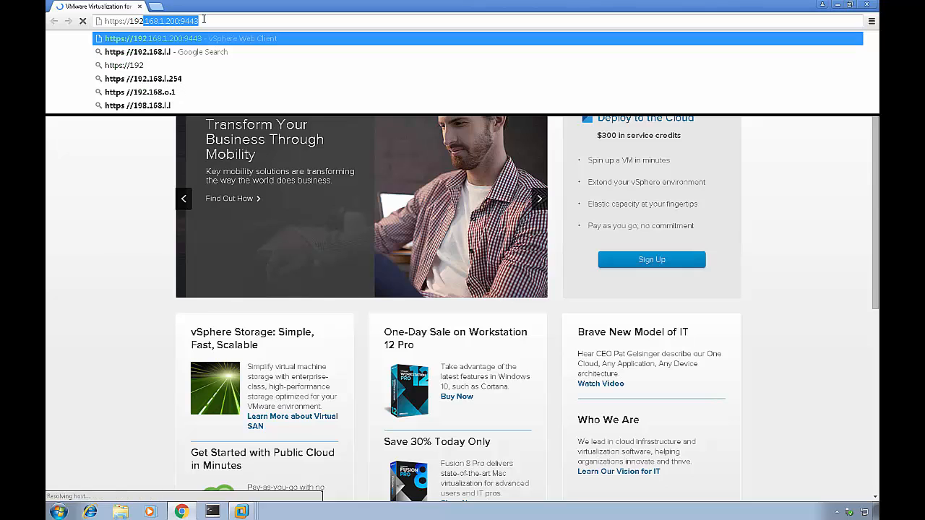
pyautogui.write('.168.1.134')
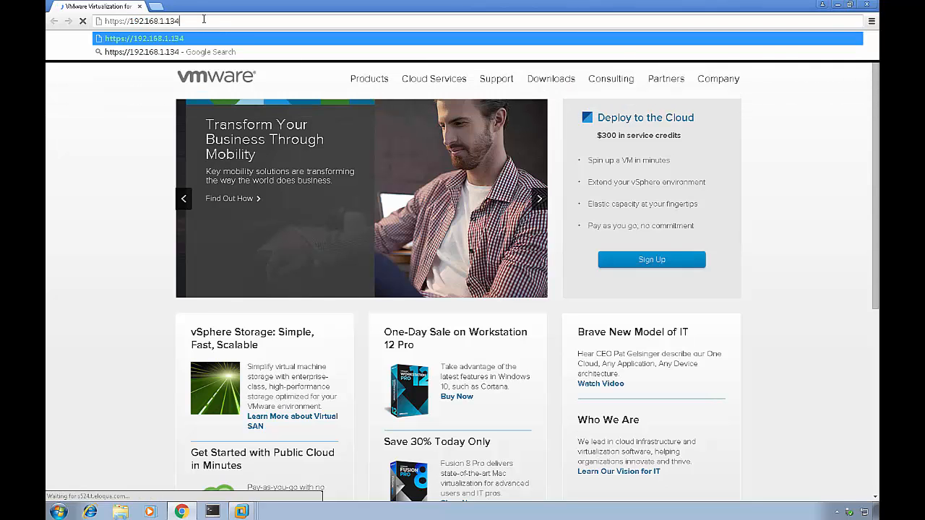
pyautogui.press('Return')
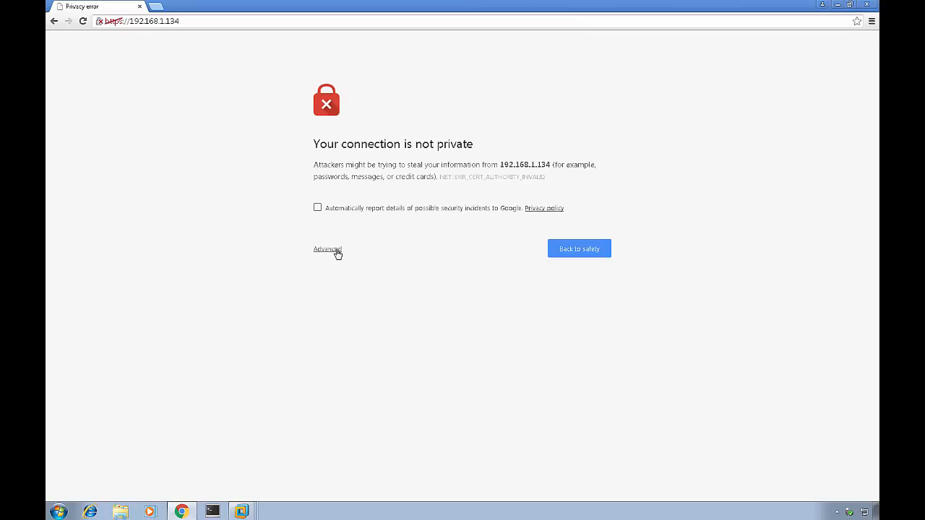
pyautogui.click(336, 250)
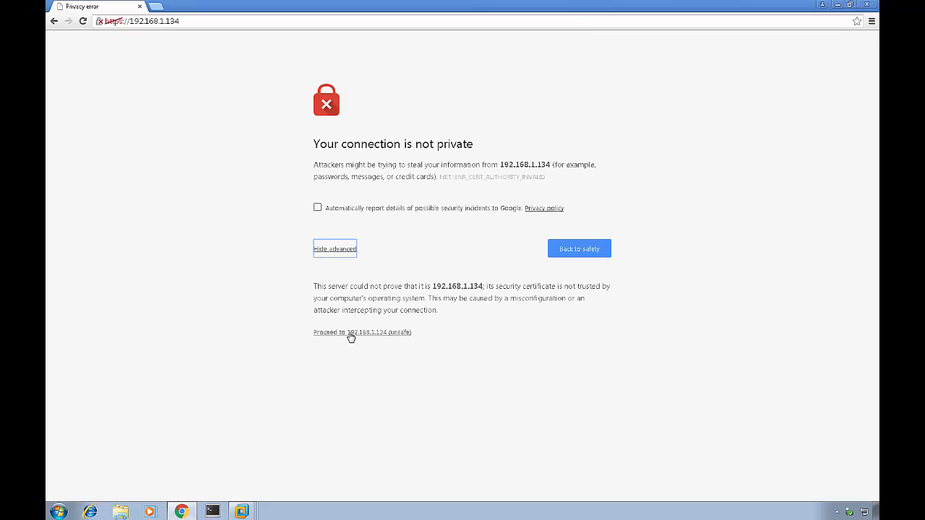
pyautogui.click(351, 334)
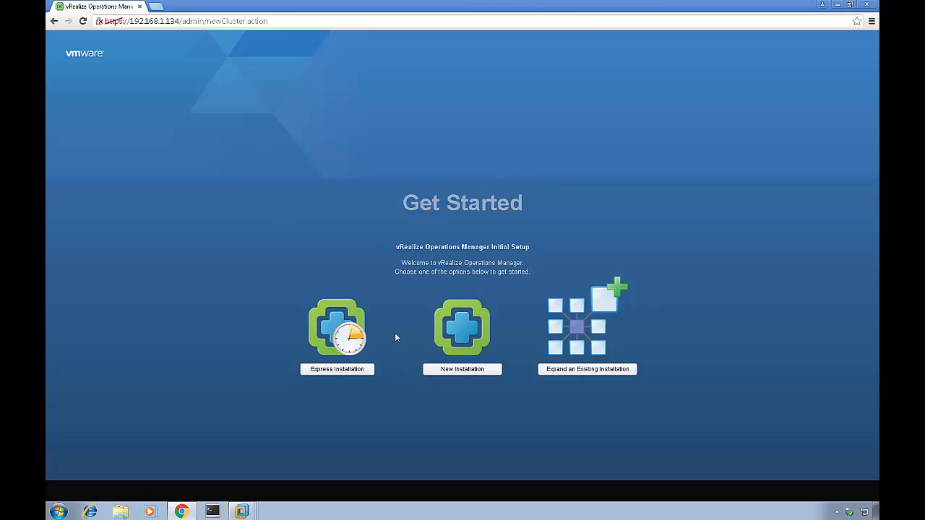
# Step: Start a New Installation and enter the administrator password in both password fields
pyautogui.click(461, 369)
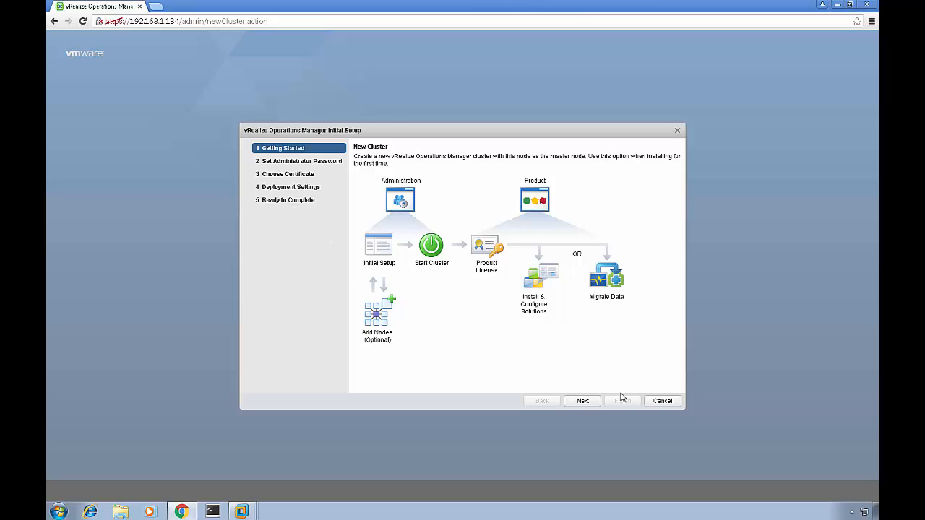
pyautogui.click(585, 403)
pyautogui.click(453, 196)
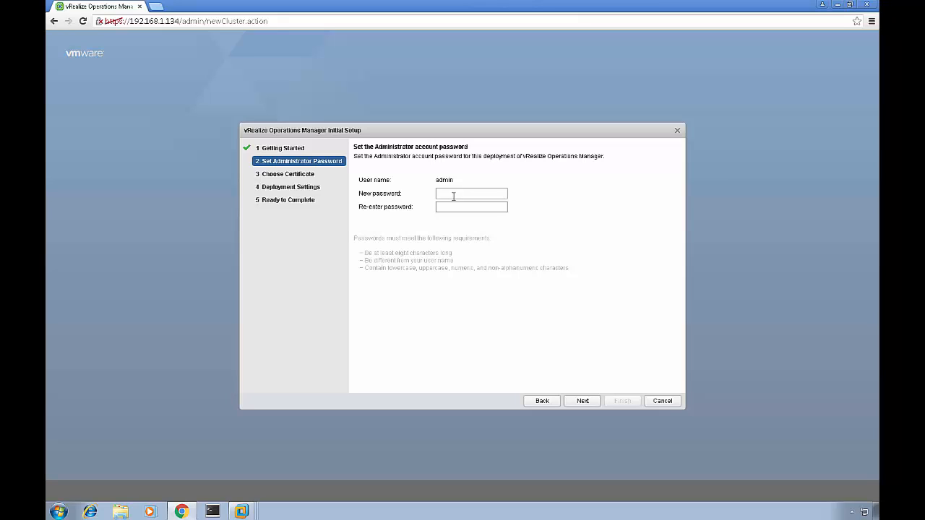
pyautogui.write('••••••••••••••••')
# Step: Accept the administrator password and keep the default certificates
pyautogui.click(580, 401)
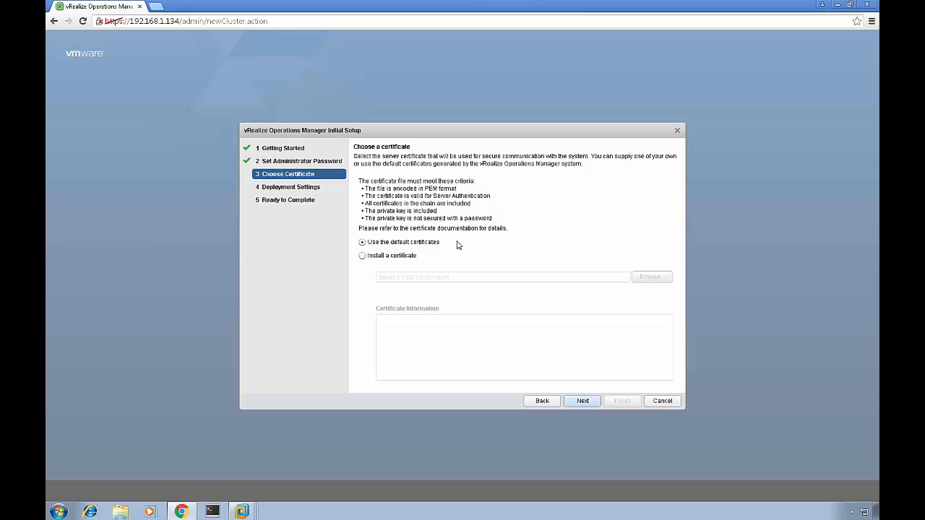
pyautogui.click(585, 402)
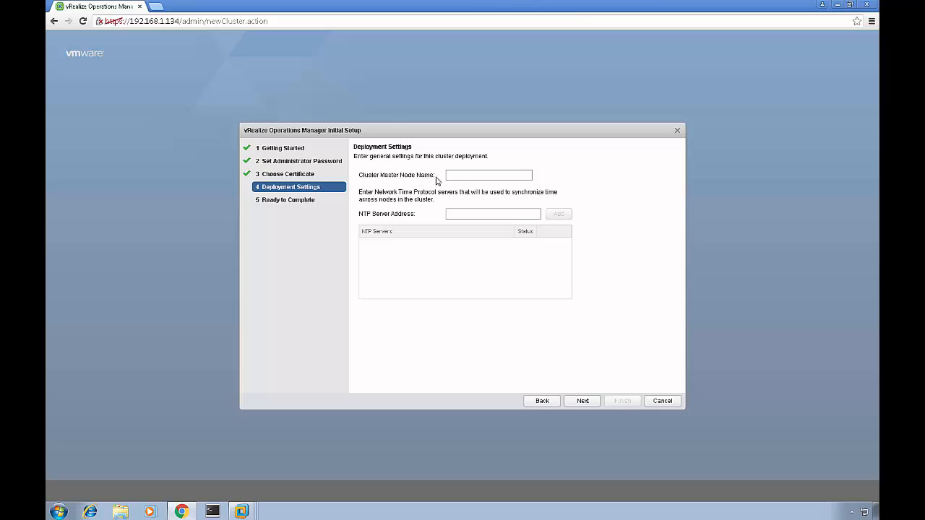
# Step: Name the master node ESXi6-1-vROPs and add now.okstate.edu as the NTP server
pyautogui.click(465, 175)
pyautogui.write('ESXi6-1-vROPs')
pyautogui.click(448, 213)
pyautogui.write('192.168.1.1')
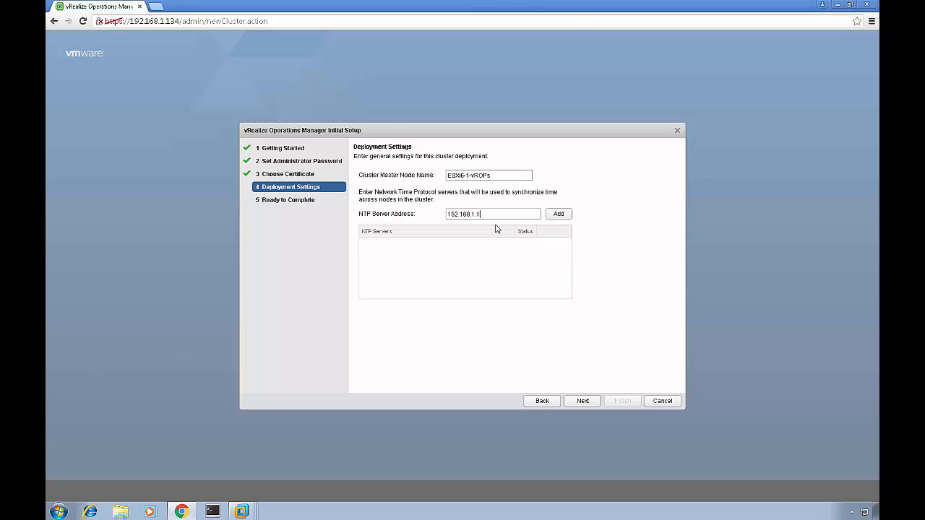
pyautogui.press('BackSpace')
pyautogui.press('BackSpace')
pyautogui.press('BackSpace')
pyautogui.press('BackSpace')
pyautogui.press('BackSpace')
pyautogui.press('BackSpace')
pyautogui.press('BackSpace')
pyautogui.press('BackSpace')
pyautogui.press('BackSpace')
pyautogui.press('BackSpace')
pyautogui.press('BackSpace')
pyautogui.hotkey('ctrl', 'v')
pyautogui.click(567, 217)
pyautogui.click(521, 247)
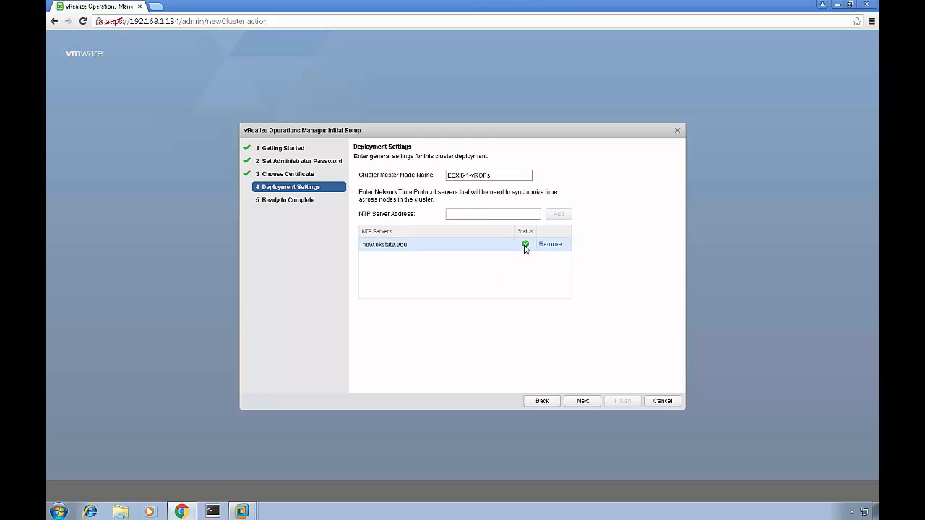
# Step: Move to Ready to Complete and finish the Initial Setup wizard
pyautogui.click(583, 402)
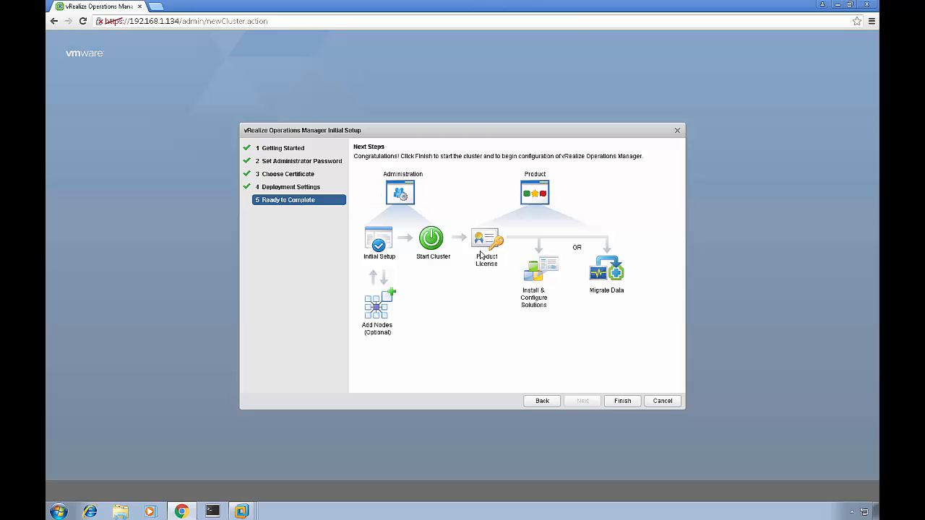
pyautogui.click(630, 402)
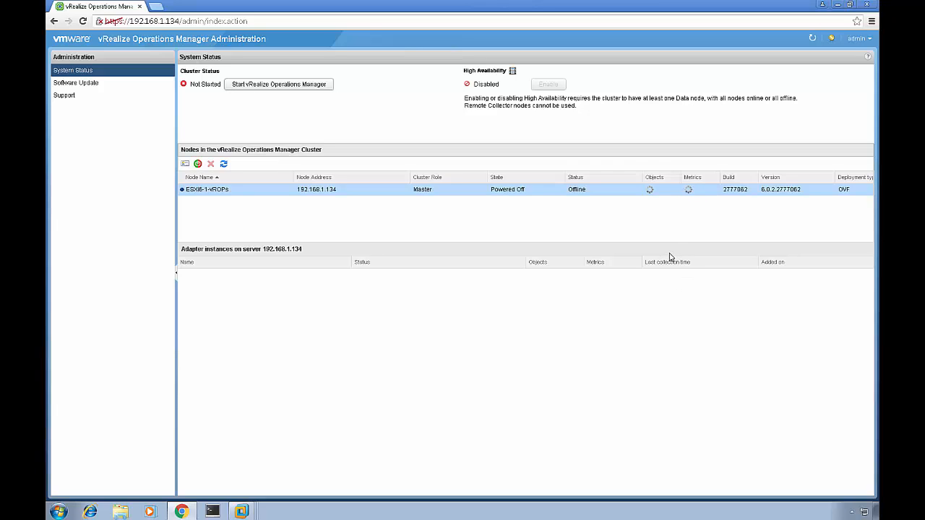
# Step: Start vRealize Operations Manager and confirm the first application startup
pyautogui.click(270, 86)
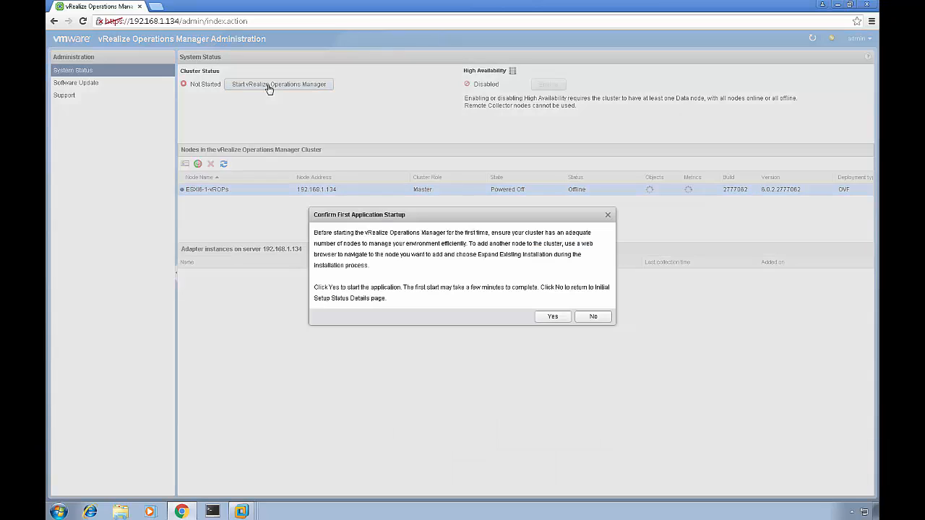
pyautogui.click(550, 316)
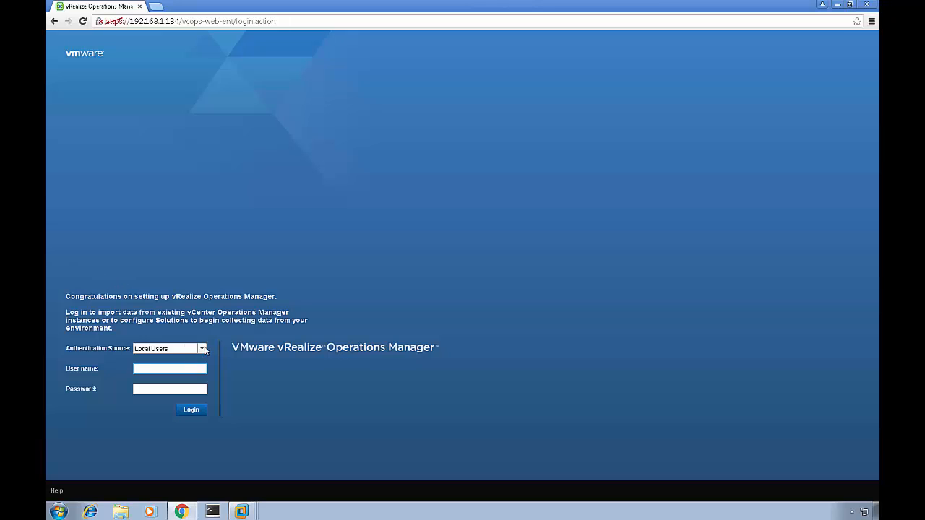
# Step: Log in as admin through Local Users with the admin password
pyautogui.click(202, 349)
pyautogui.click(181, 370)
pyautogui.write('admin')
pyautogui.press('Tab')
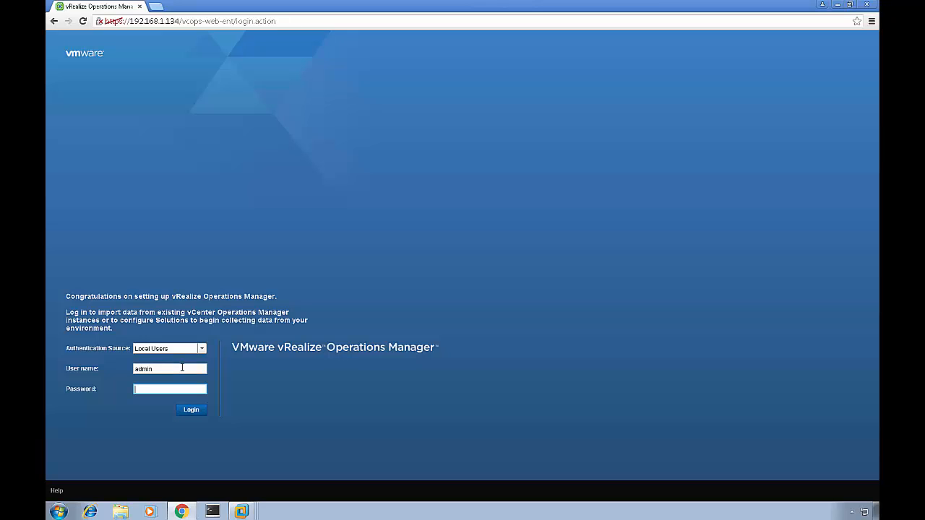
pyautogui.write('•••••••')
pyautogui.press('Return')
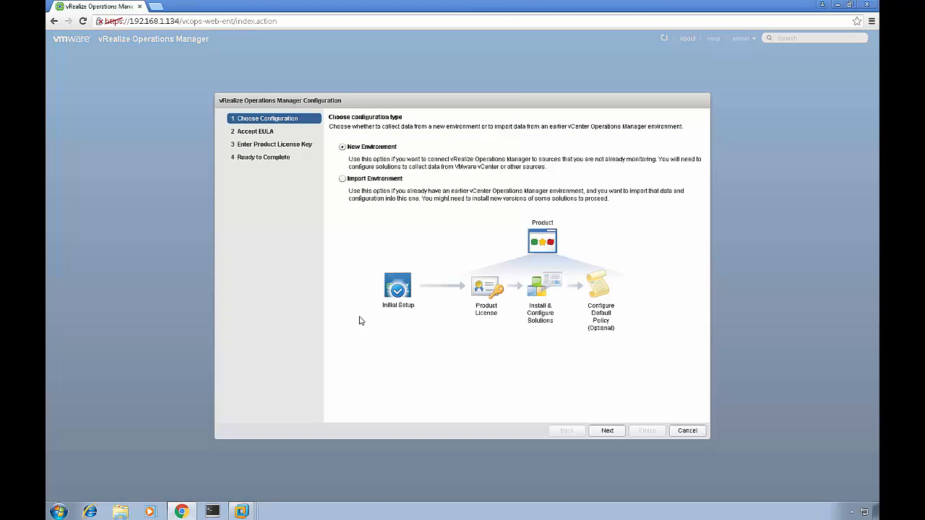
# Step: Accept the EULA, keep the Product Evaluation license, and finish the configuration
pyautogui.click(609, 434)
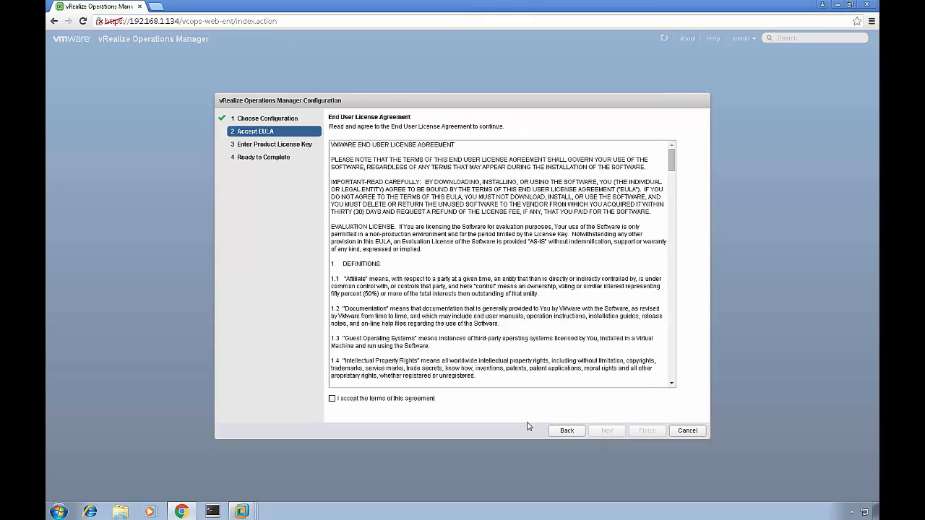
pyautogui.click(332, 399)
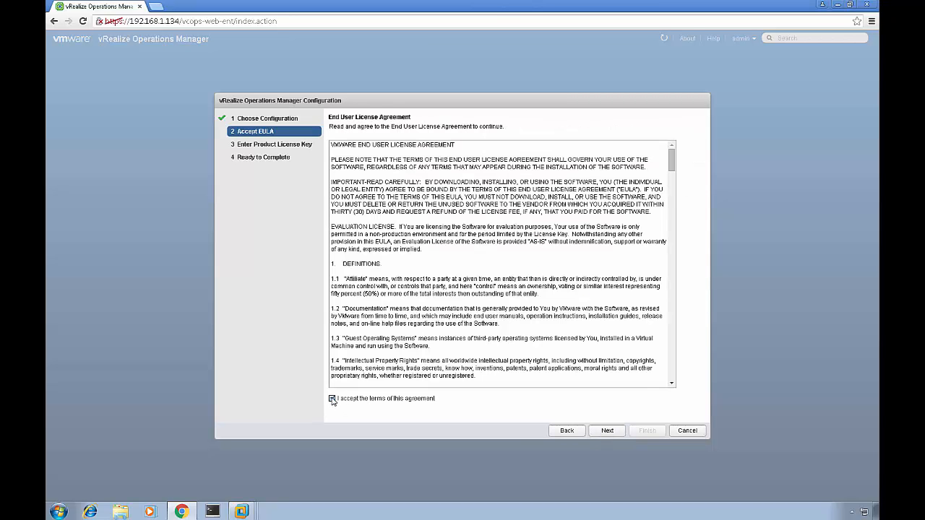
pyautogui.click(598, 437)
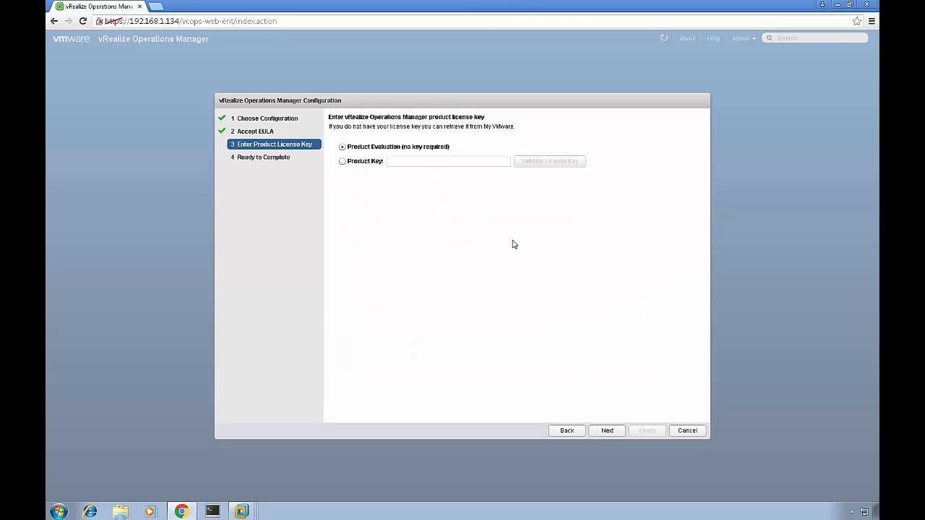
pyautogui.click(611, 432)
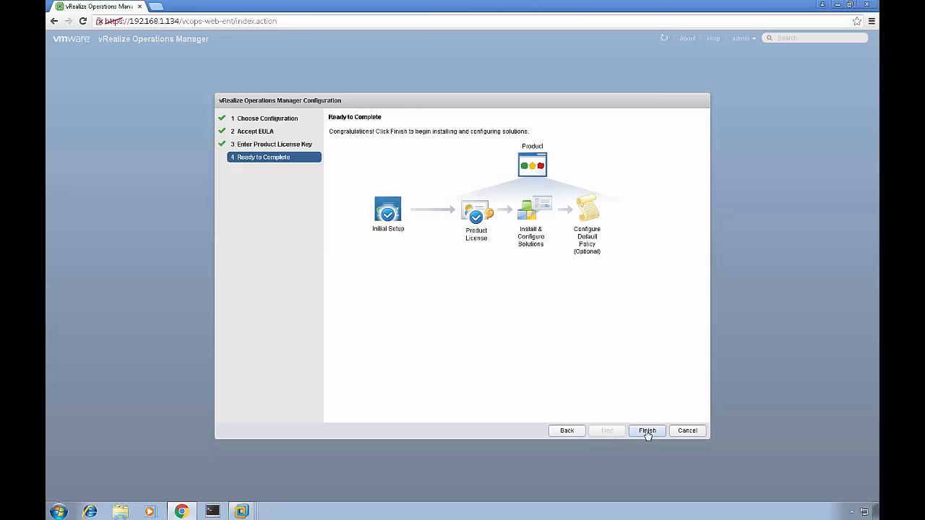
pyautogui.click(647, 432)
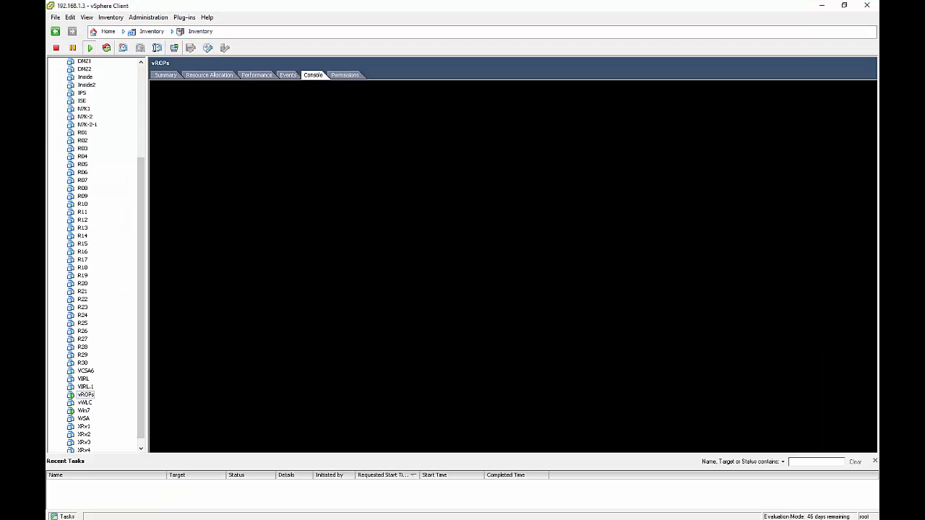
# Step: Show the Summary of host 192.168.1.3 from the top of the inventory tree
pyautogui.scroll(6, 118, 250)
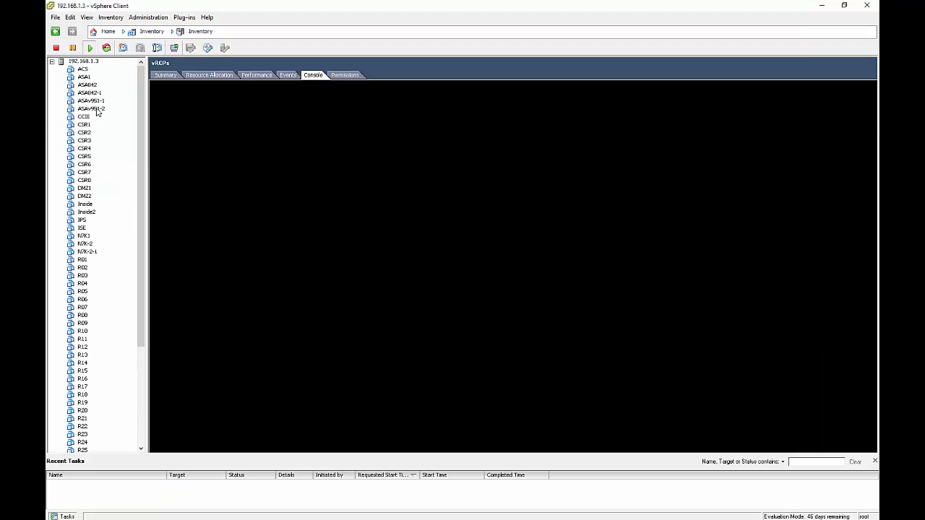
pyautogui.click(90, 62)
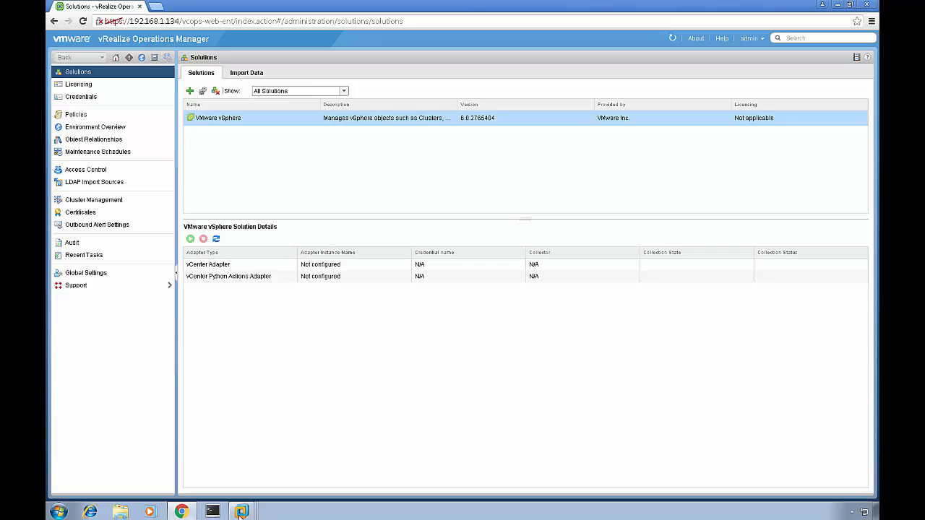
# Step: Bring VMware Workstation forward, then return to the vRealize Operations Solutions page
pyautogui.moveTo(241, 511)
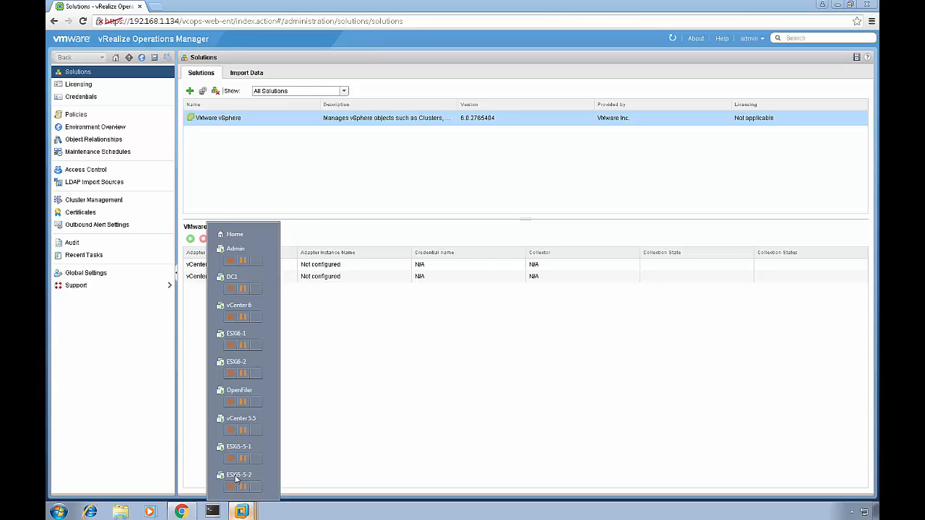
pyautogui.click(237, 236)
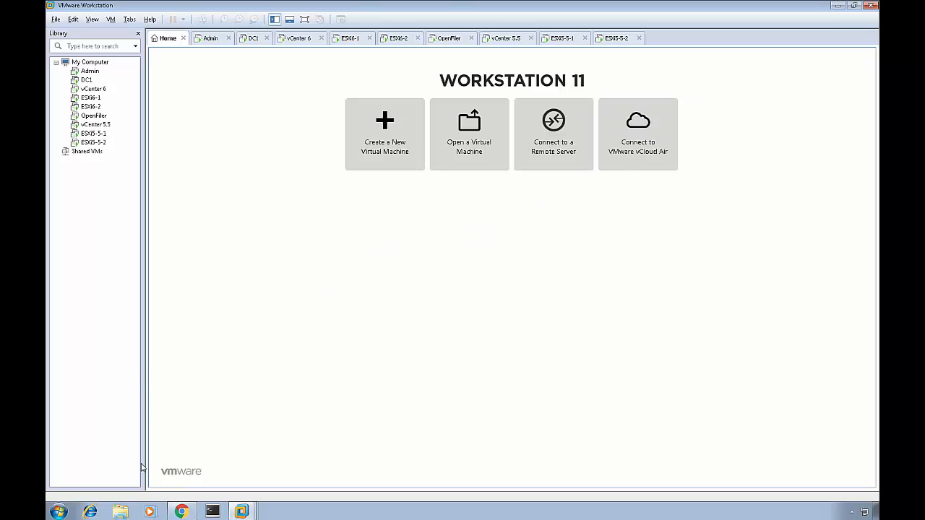
pyautogui.click(182, 512)
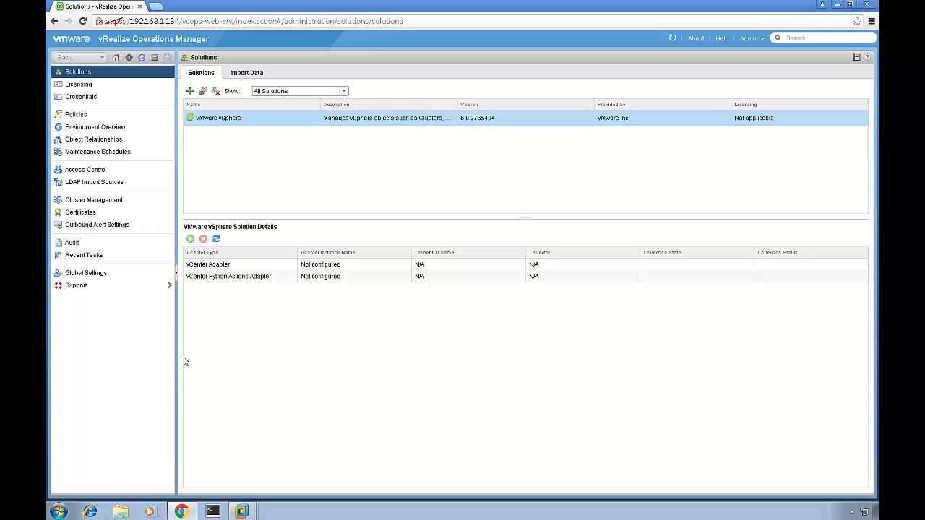